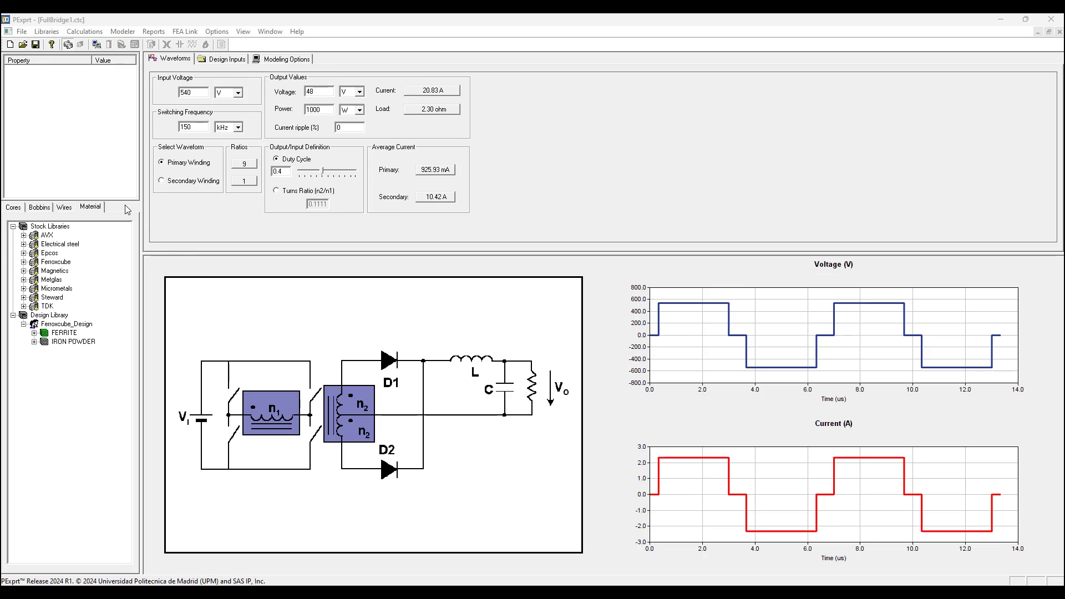
Open the File menu beside the open FullBridge1 design
click(23, 32)
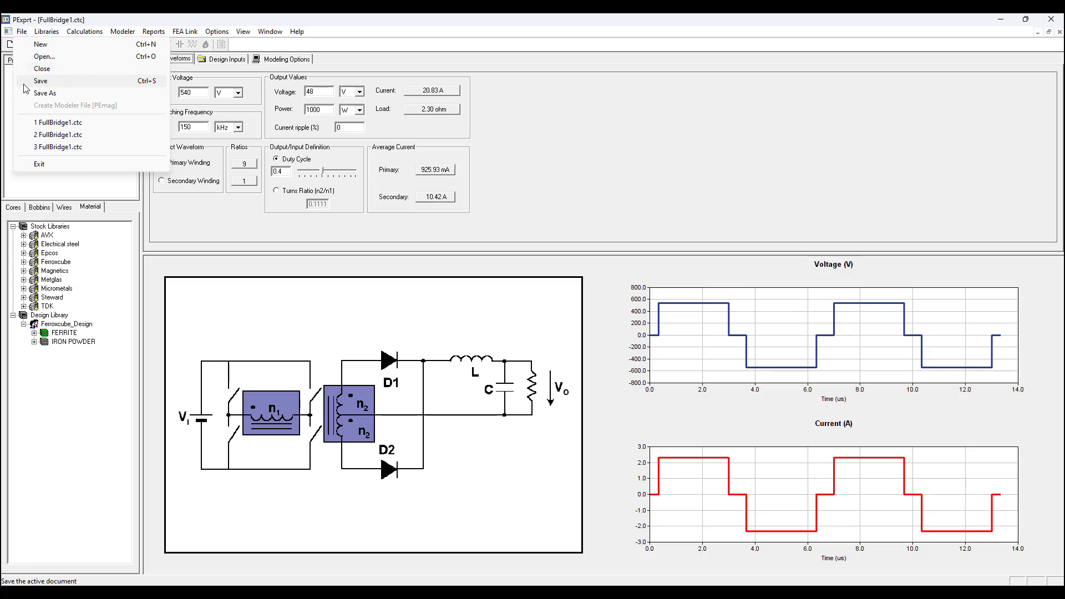
click(54, 47)
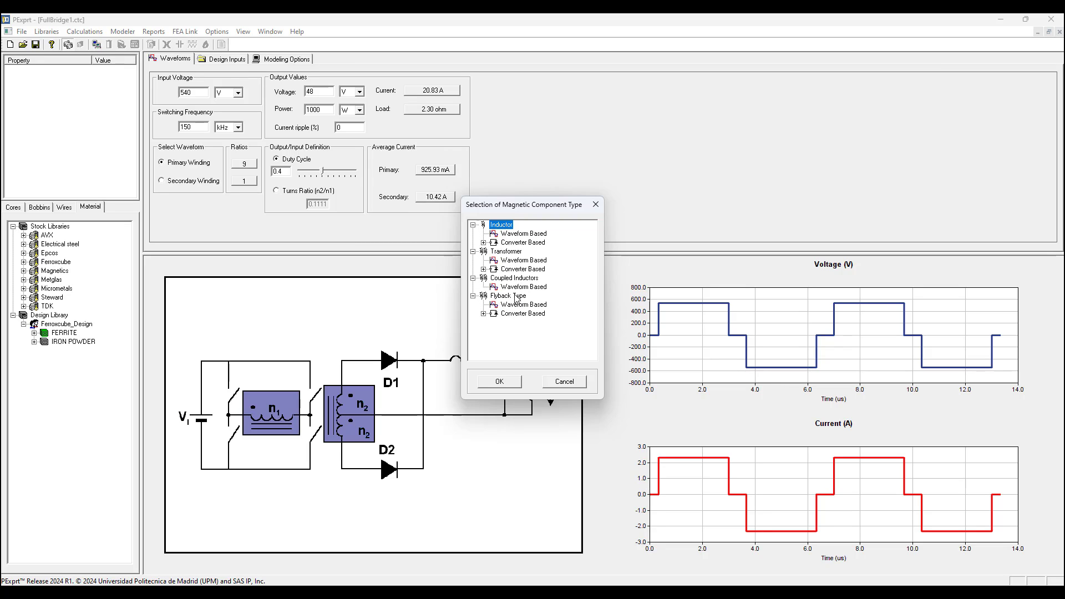
click(483, 269)
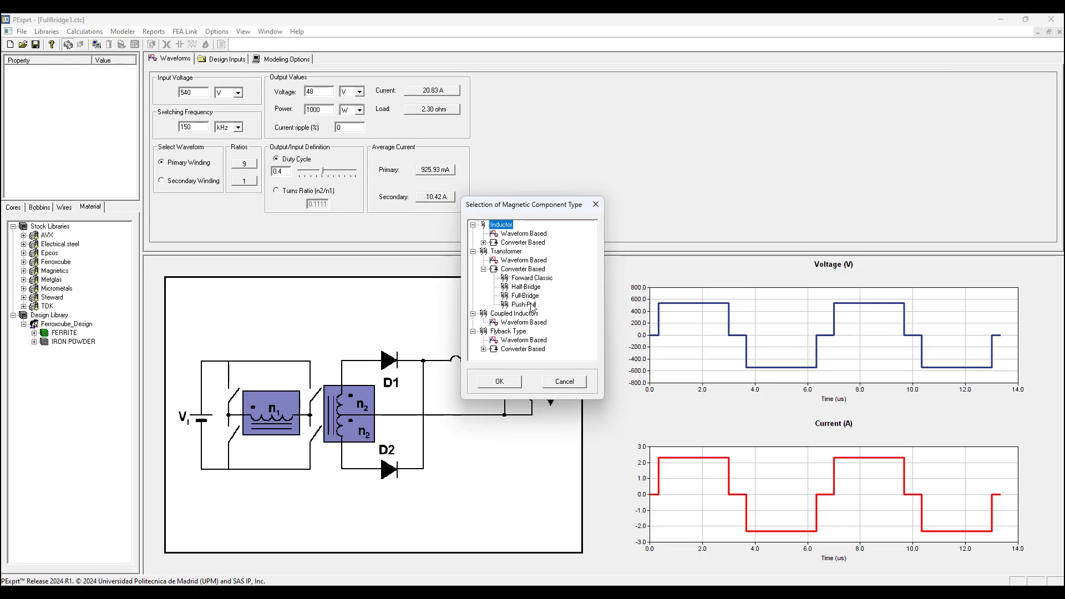
click(524, 295)
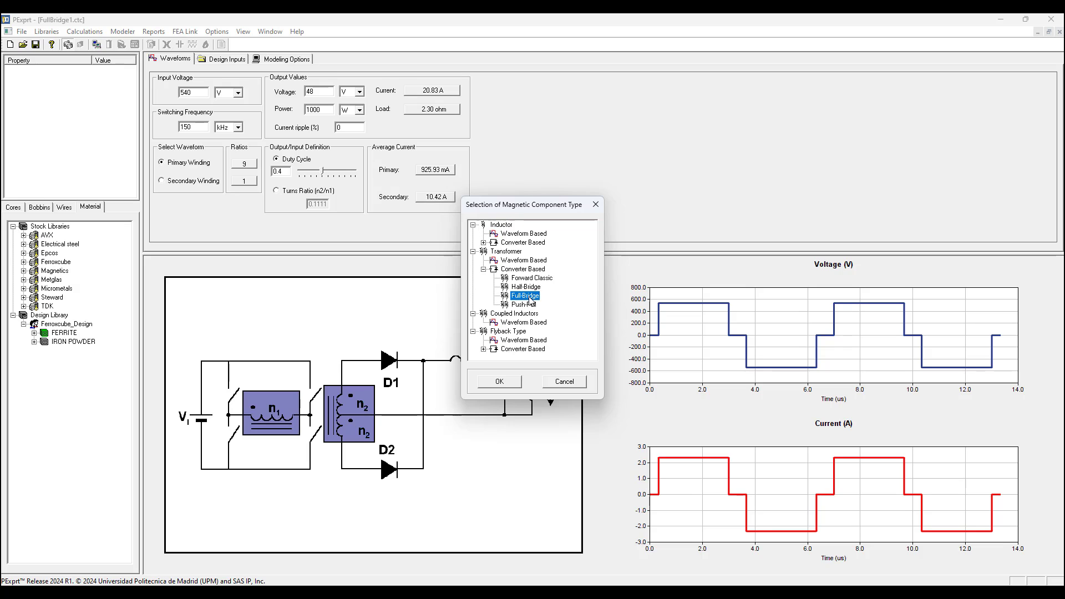
click(566, 383)
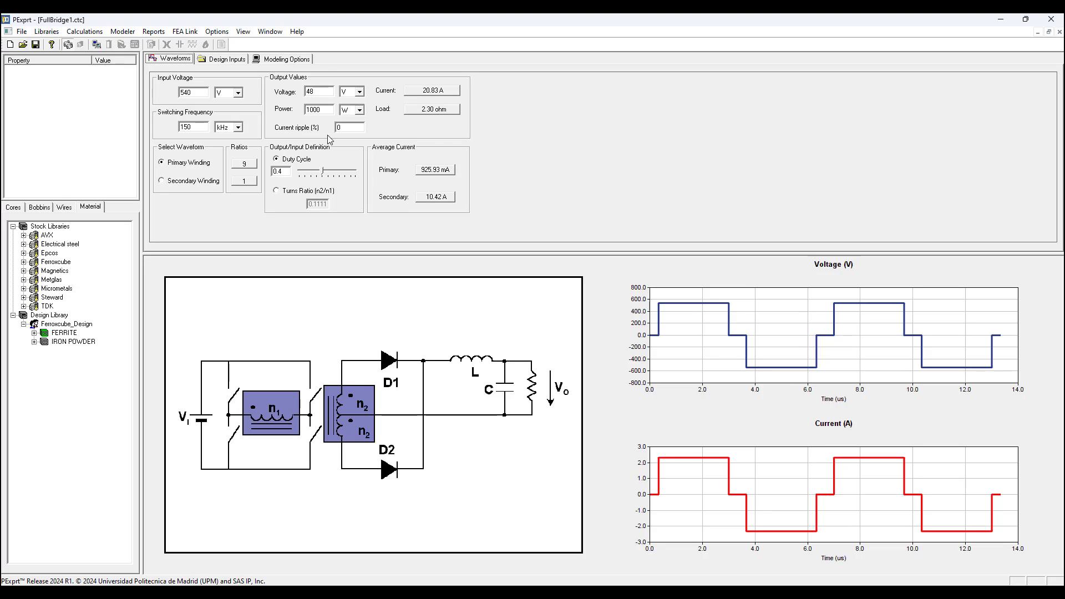
Show Design Inputs: concentric geometry, 65% Bmax/Bsat, 200 °C limit, 20 layers, 500 nH
click(224, 59)
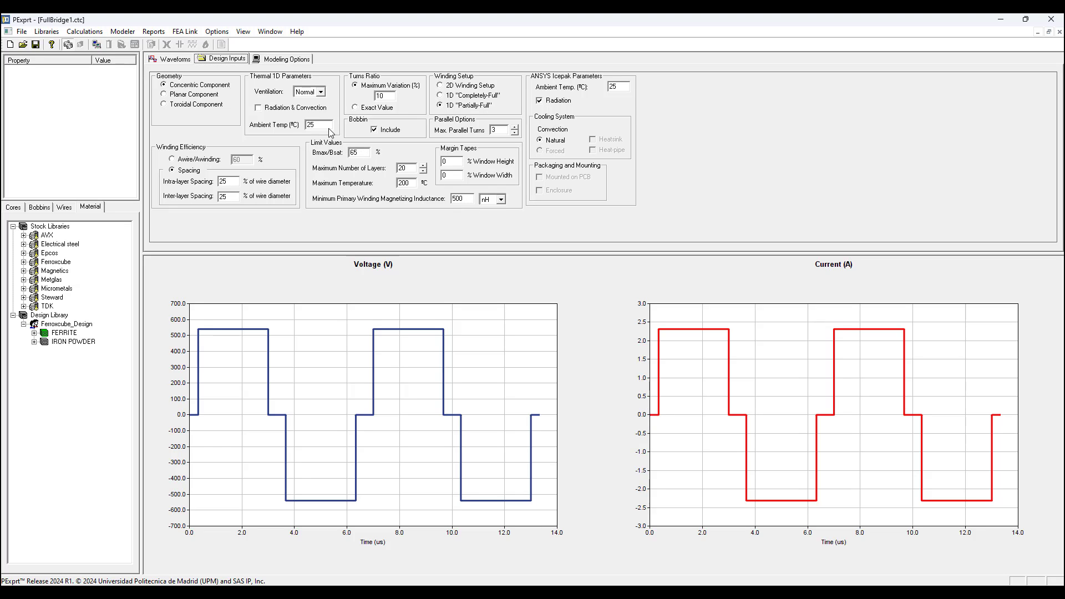
Show Modeling Options: harmonic AC skin losses (32 harmonics), modified Steinmetz, Mode 2 optimization
click(275, 59)
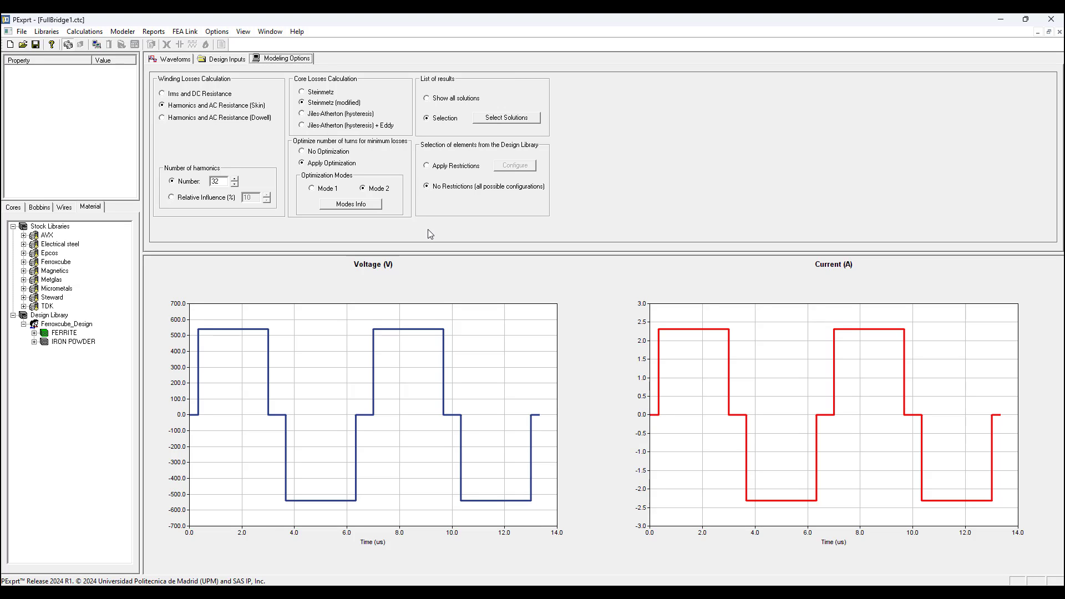
click(514, 120)
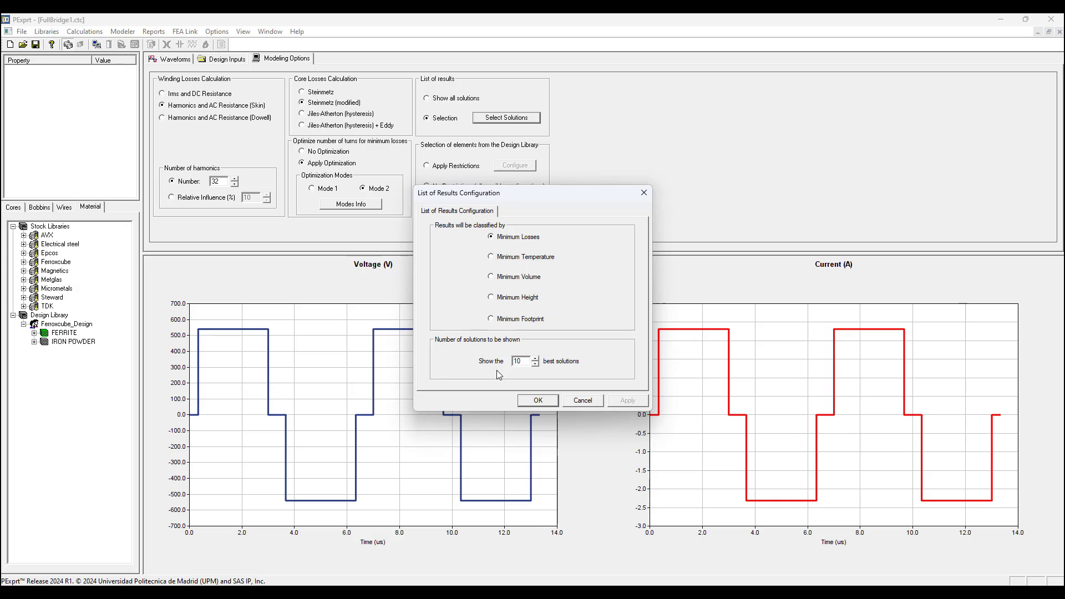
click(643, 192)
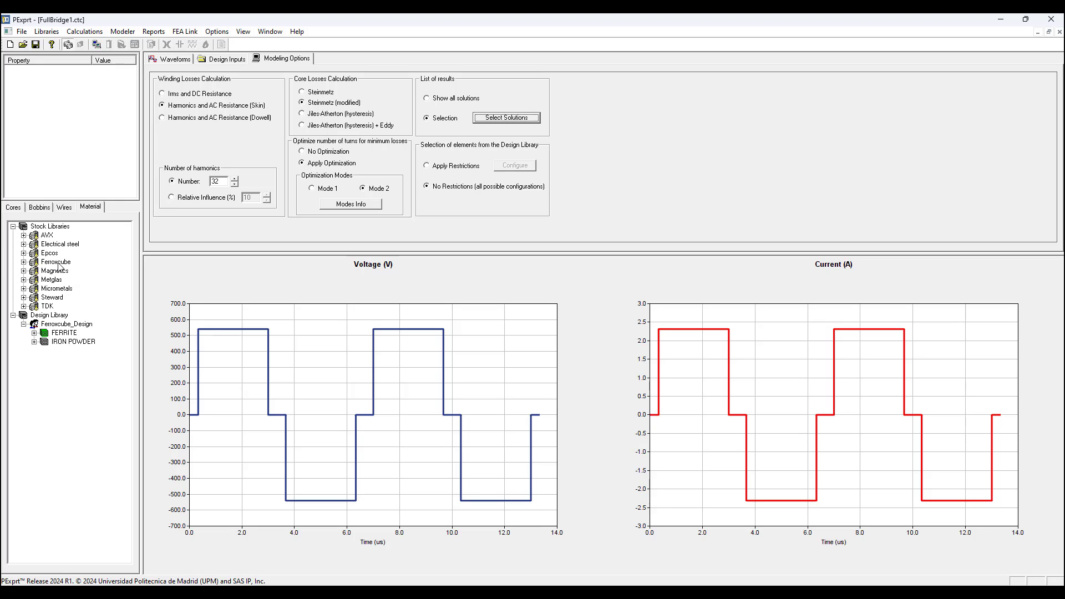
click(56, 262)
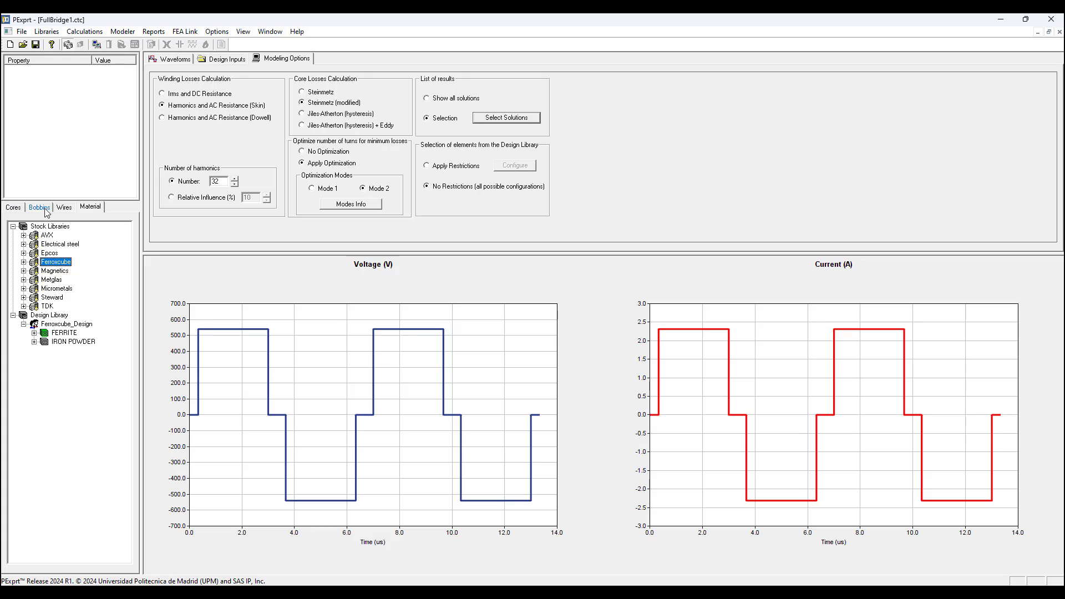
click(13, 209)
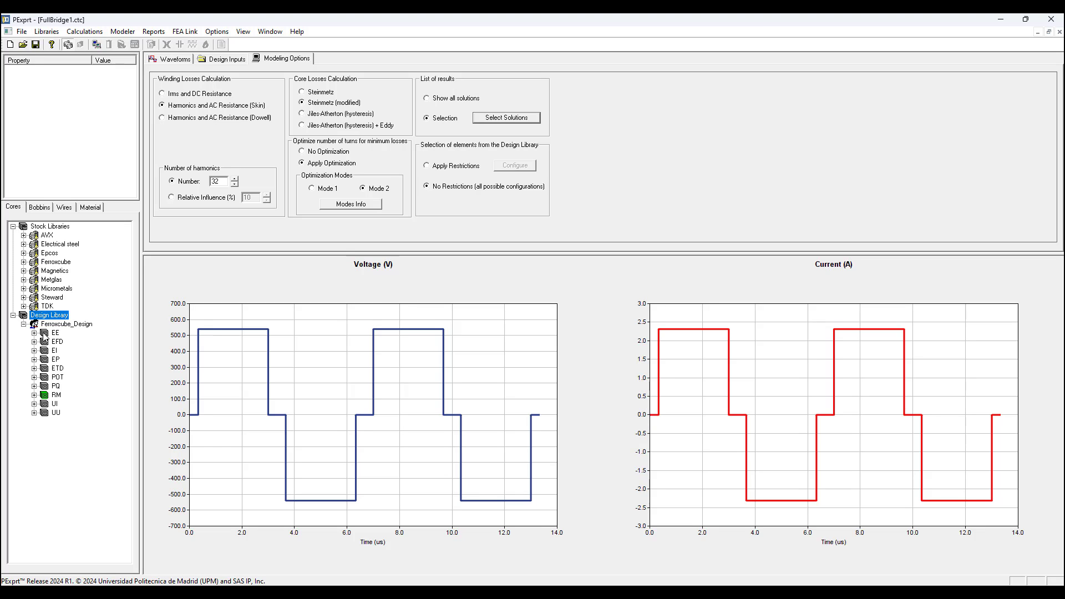
right_click(56, 398)
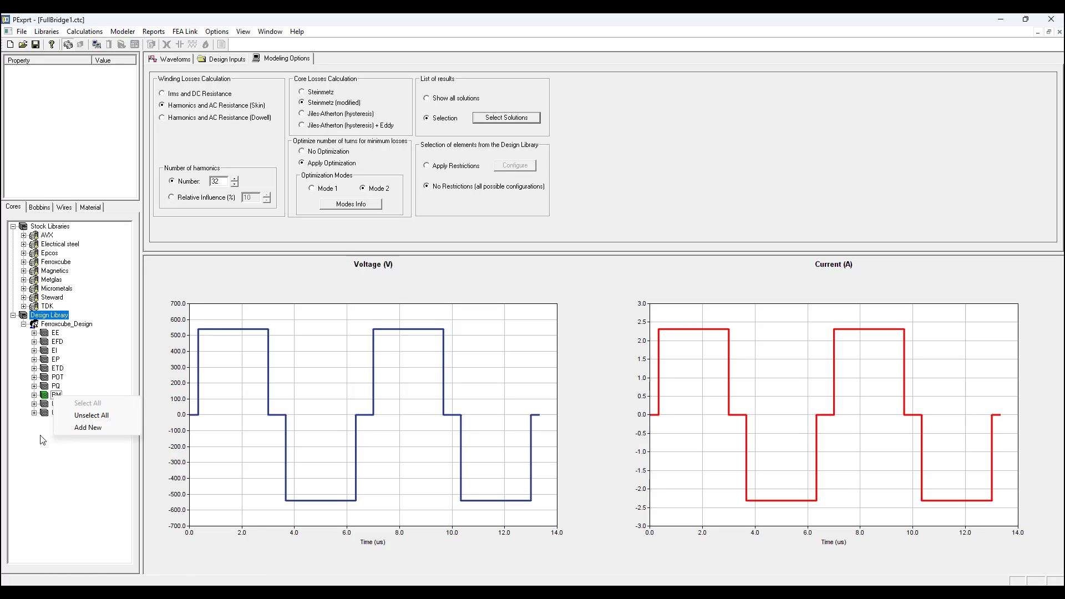
click(47, 482)
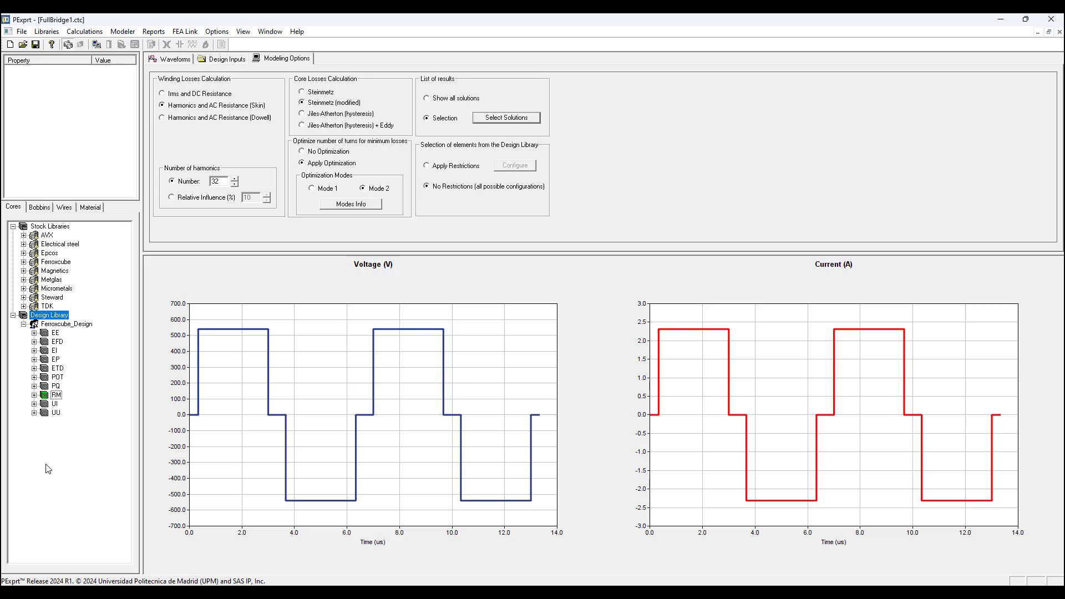
click(65, 207)
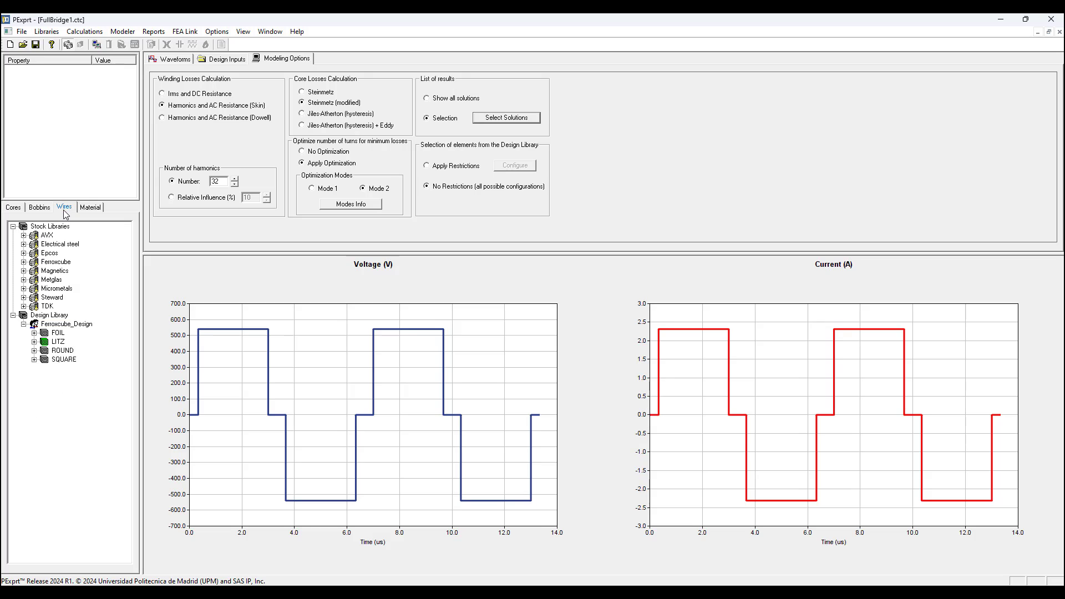
right_click(57, 342)
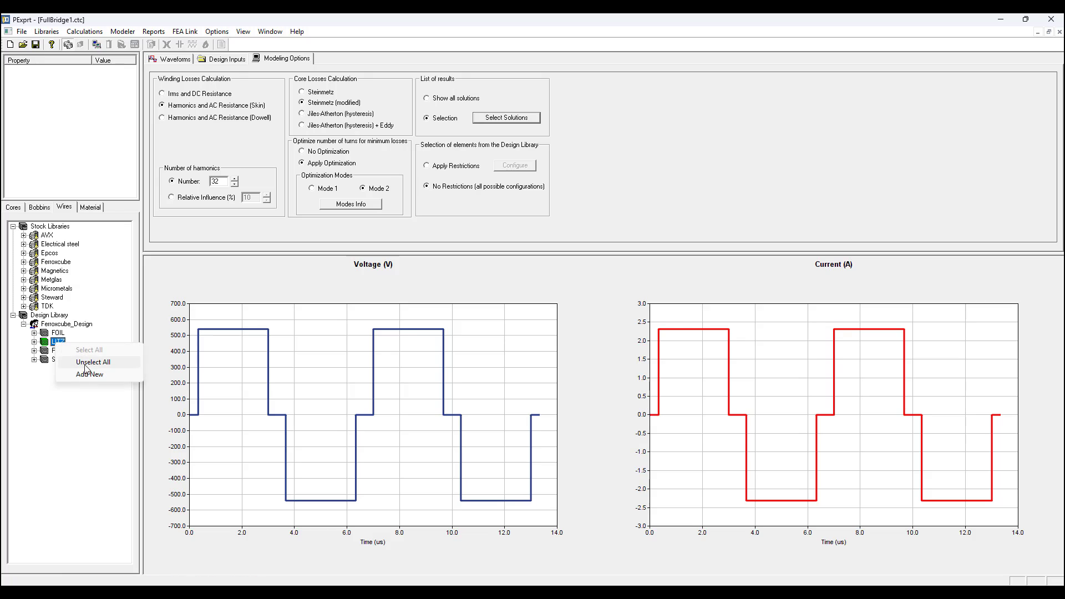
click(80, 424)
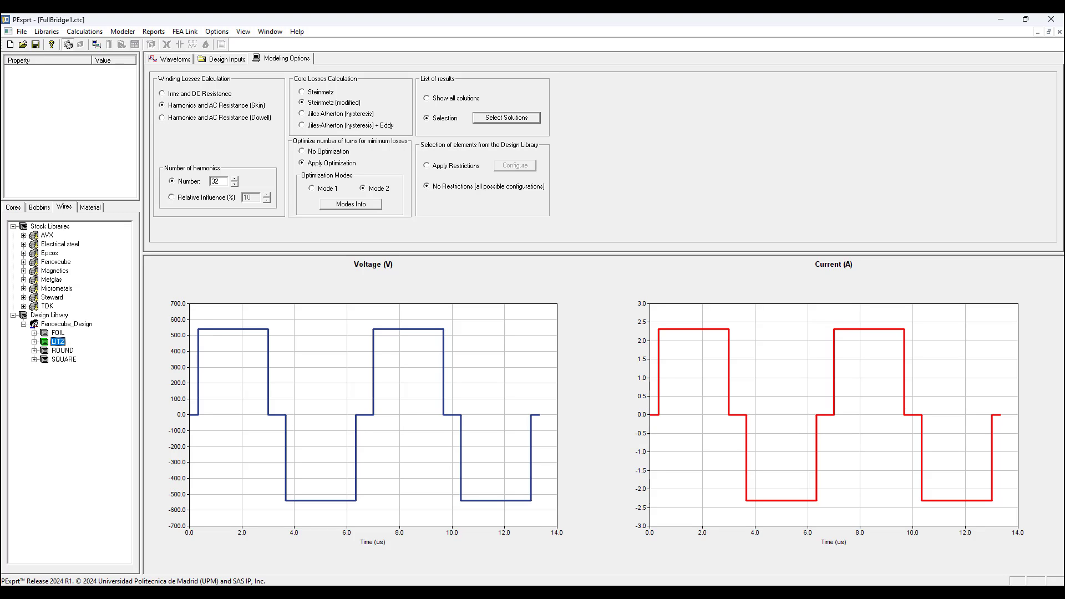
click(90, 208)
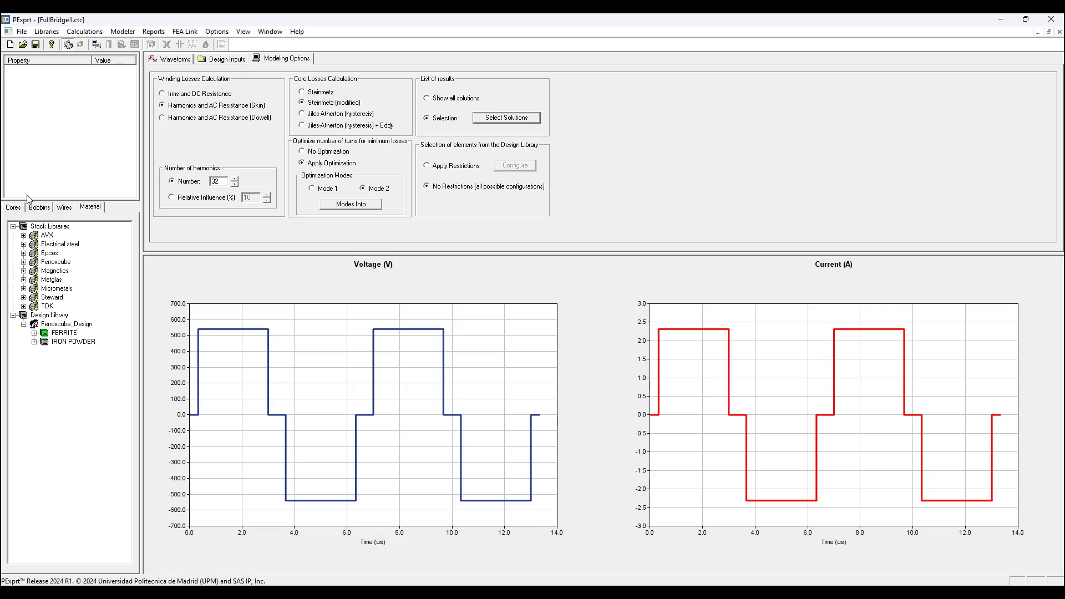
Start the design process, yielding 115 valid designs out of 4188 analyzed
click(84, 31)
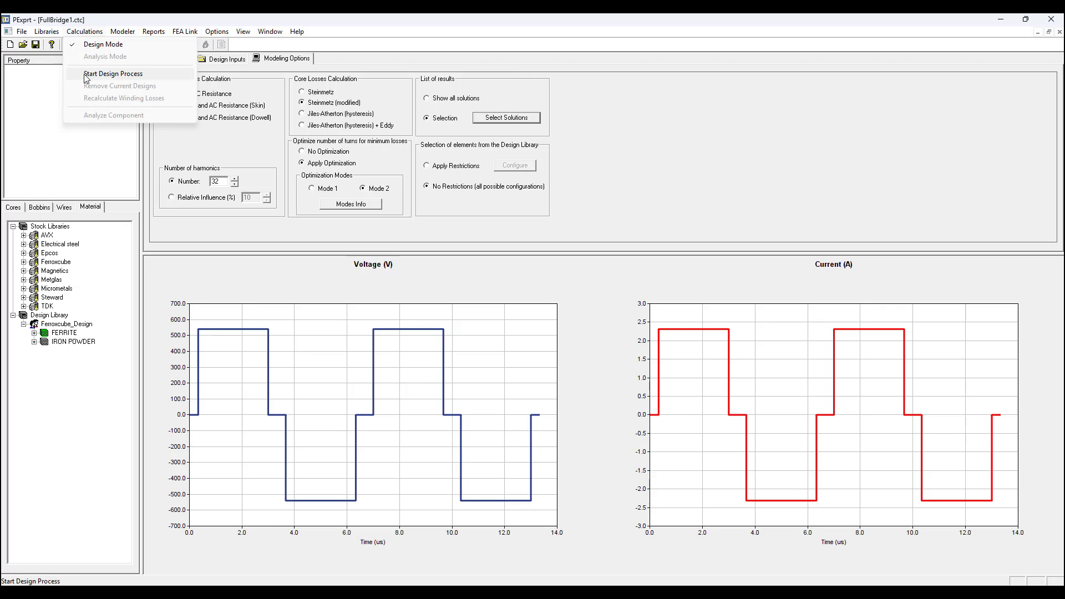
click(113, 73)
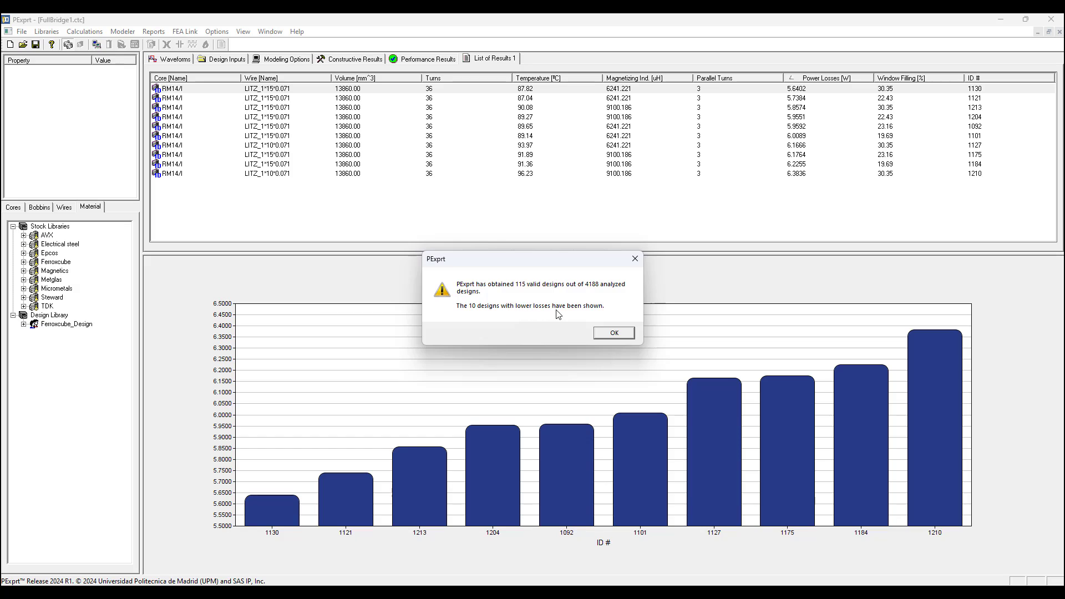
Dismiss the valid-designs notice and show the List of Results 1 table
click(635, 259)
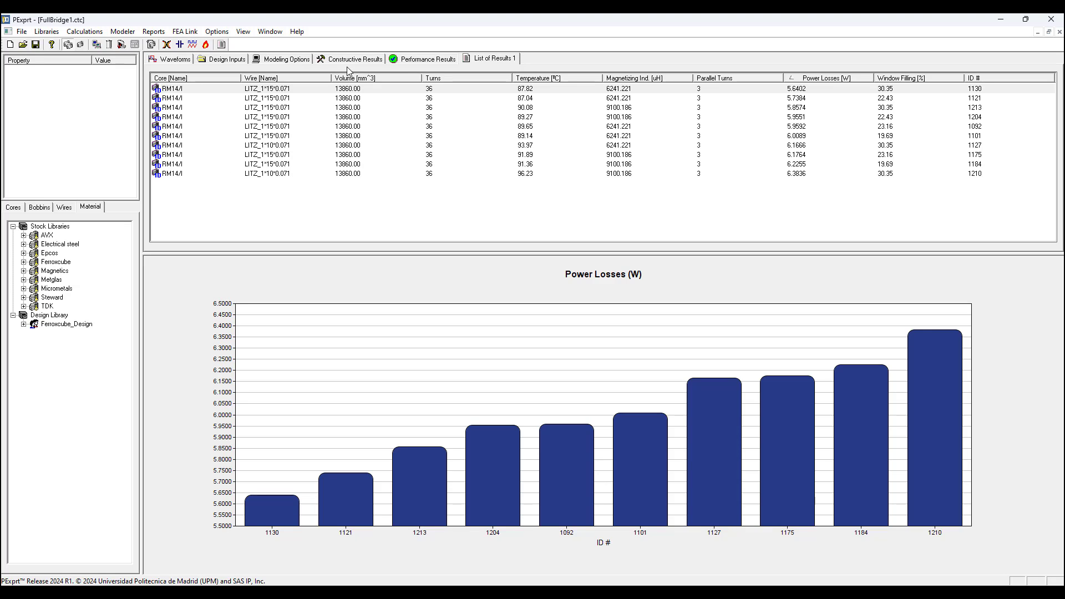
click(481, 60)
Open design 1130's Performance Results: 1.508 W core, 4.133 W winding losses, 87.82 °C
double_click(178, 91)
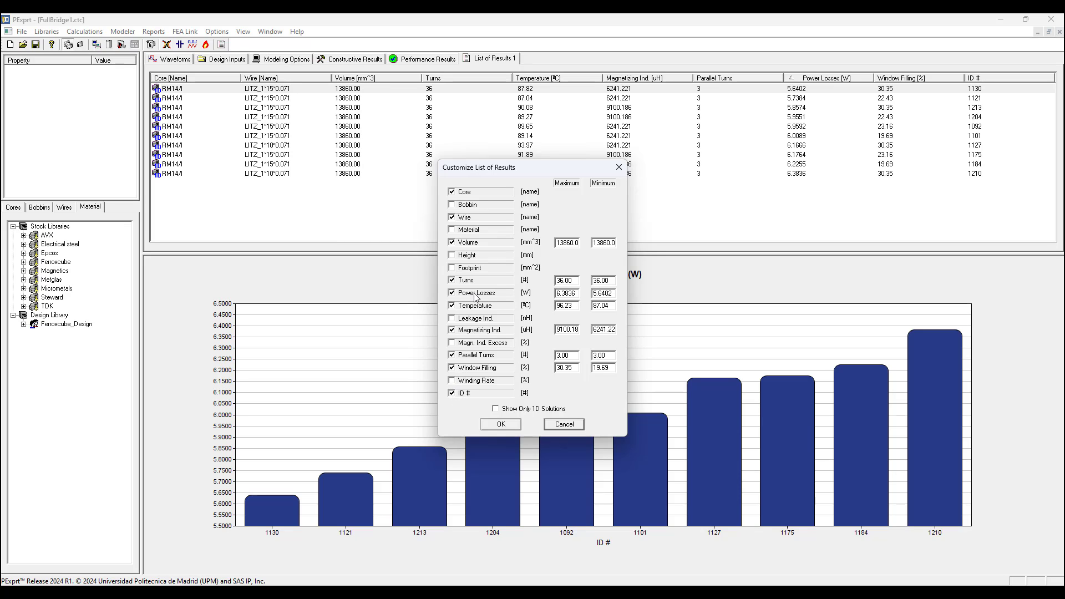
click(620, 169)
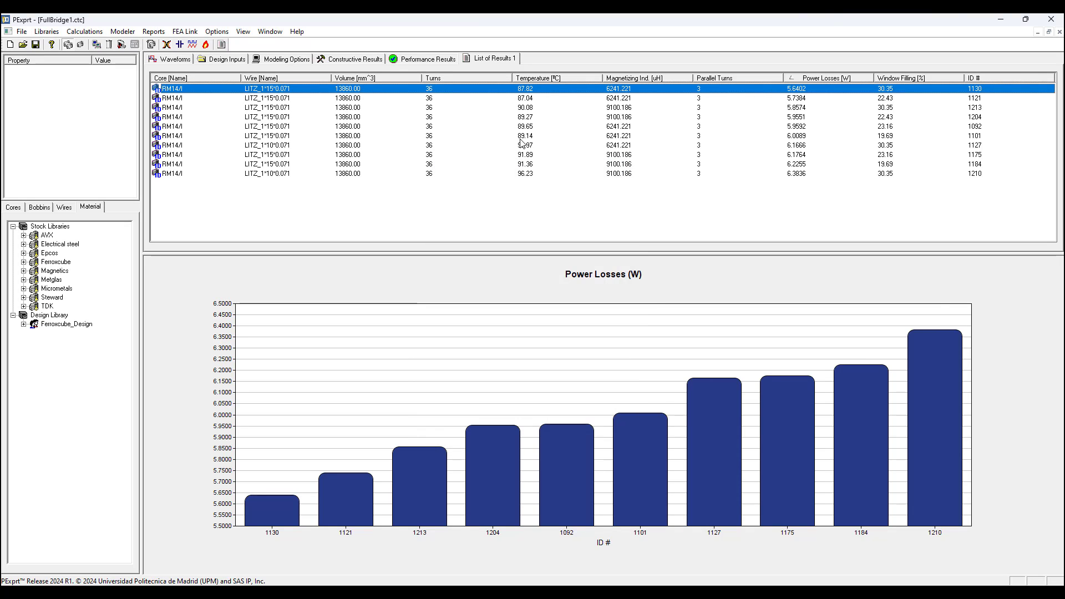
click(427, 60)
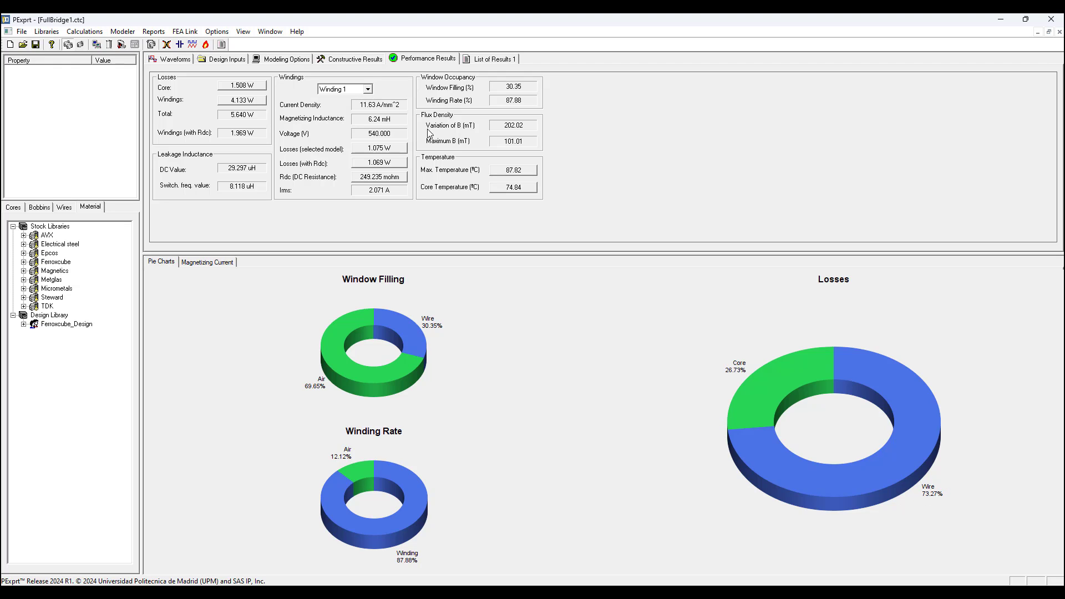
Show Constructive Results: RM14/I core, 3C92 material, LITZ 1*15*0.071 wire, 36 turns
click(355, 59)
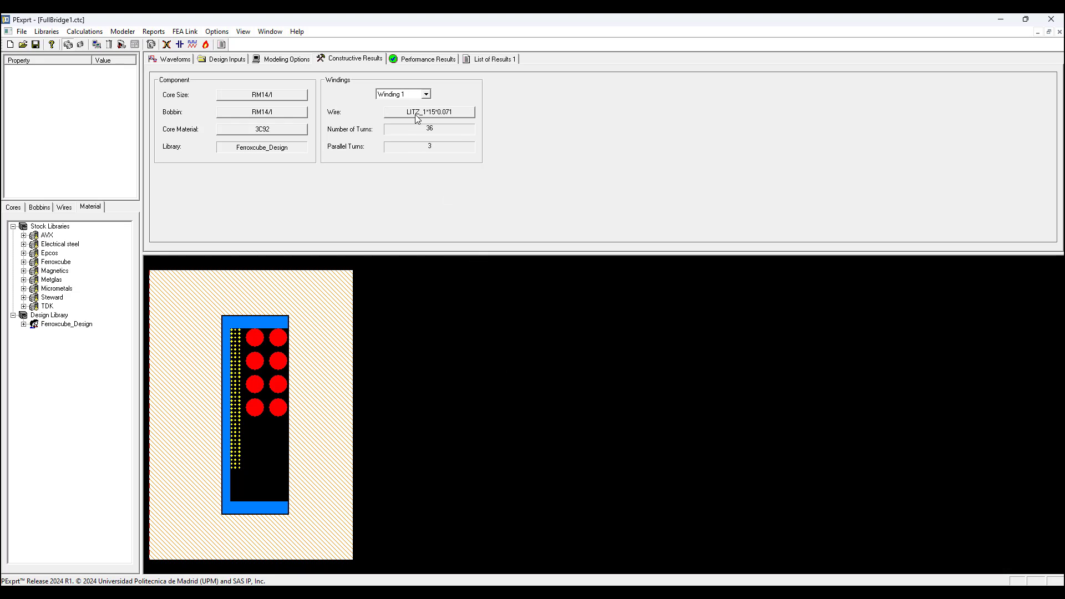
Inspect Winding 1's Litz wire properties, then bring up the 3C92 material properties
click(397, 113)
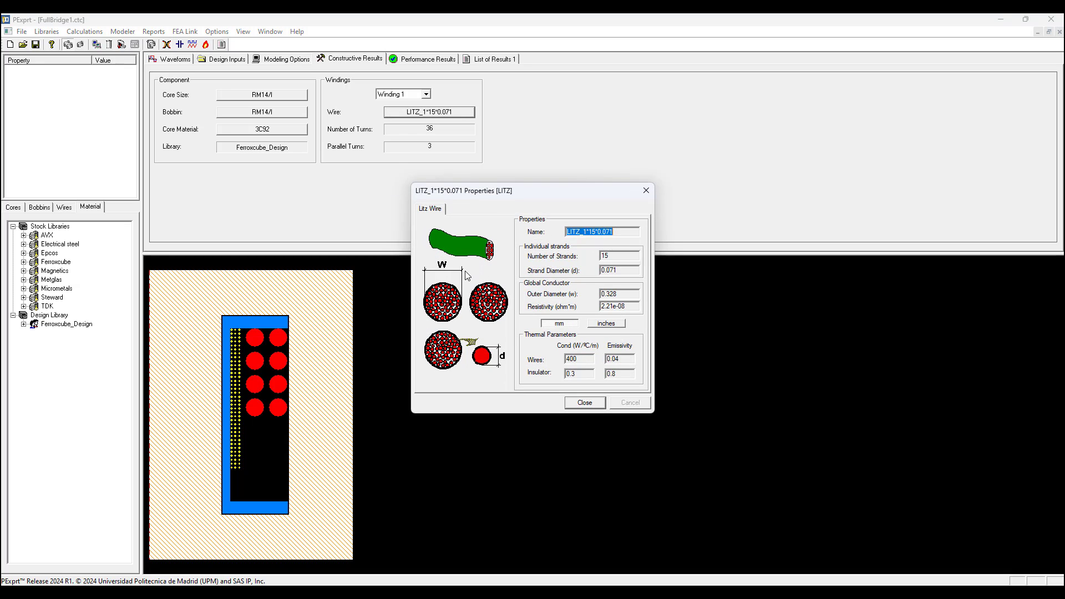
click(646, 190)
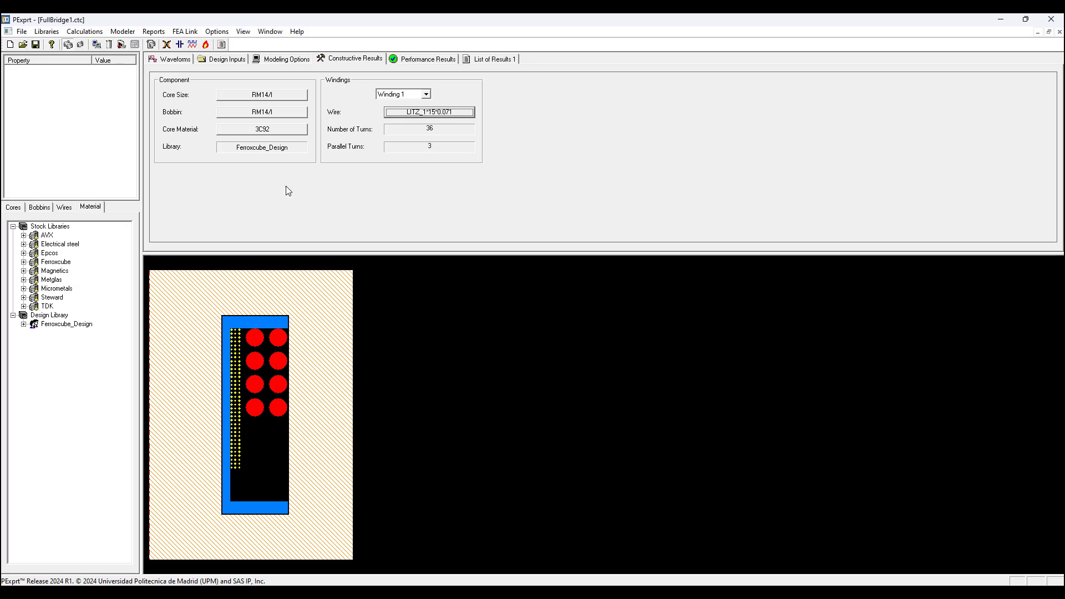
click(271, 130)
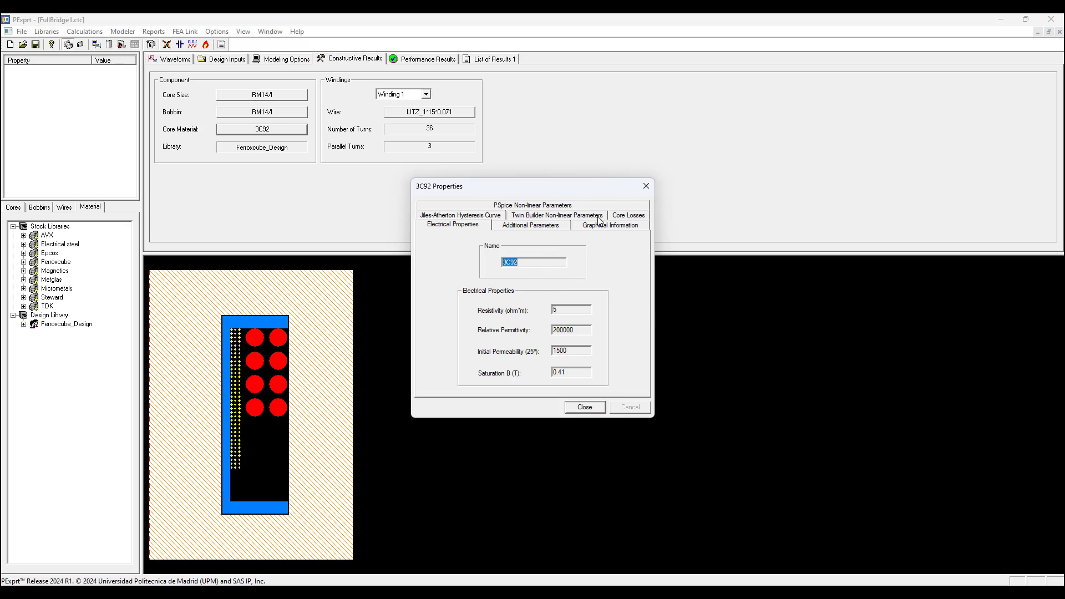
Browse 3C92's core loss, Jiles-Atherton, additional, PSpice and graphical tabs, then close them
click(620, 216)
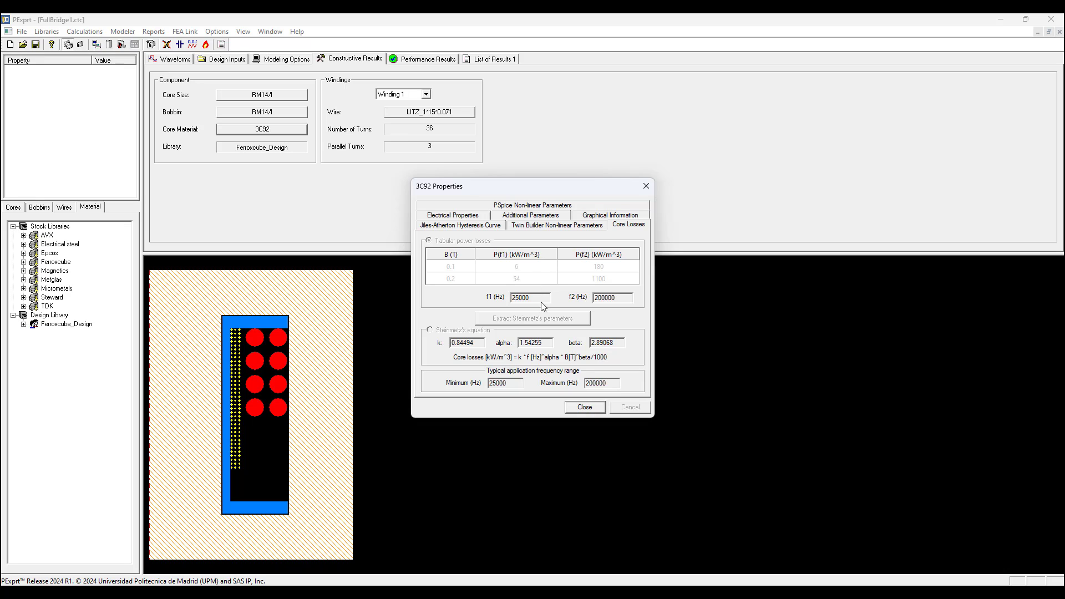
click(479, 227)
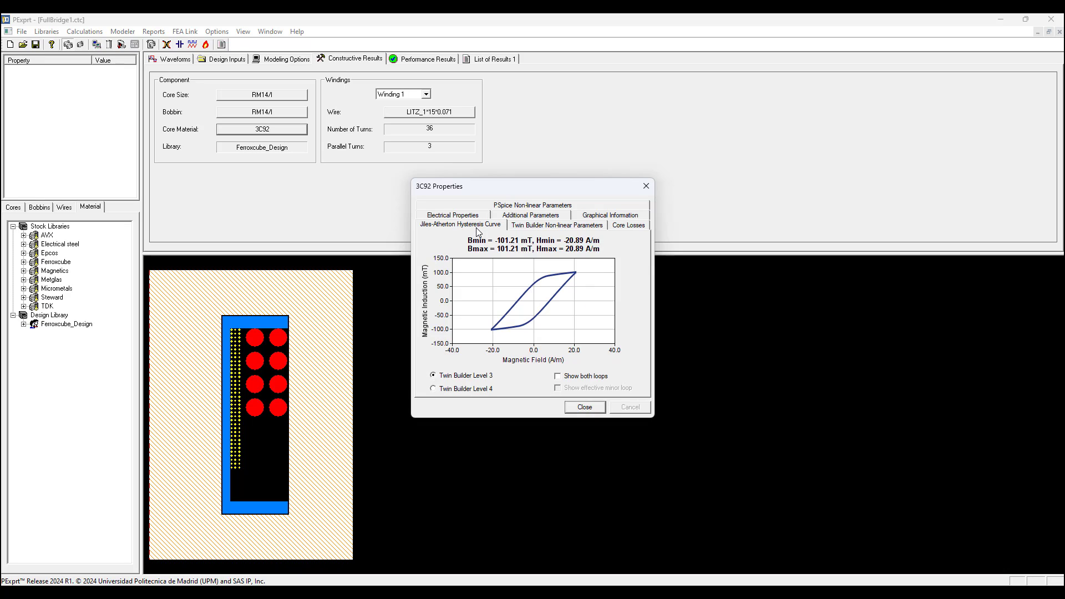
click(547, 216)
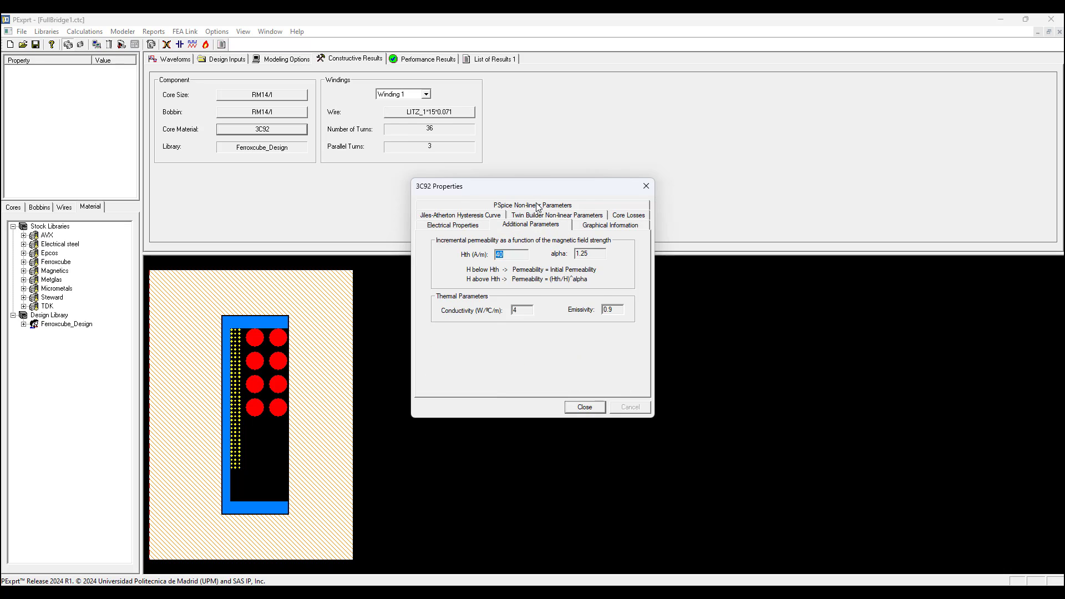
click(539, 206)
click(609, 216)
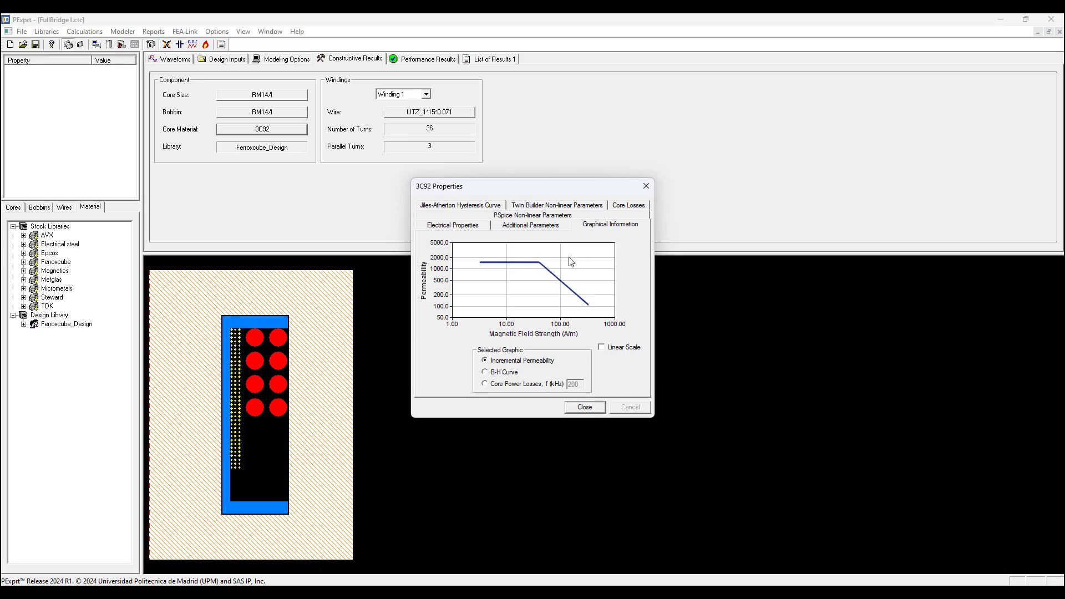
click(646, 186)
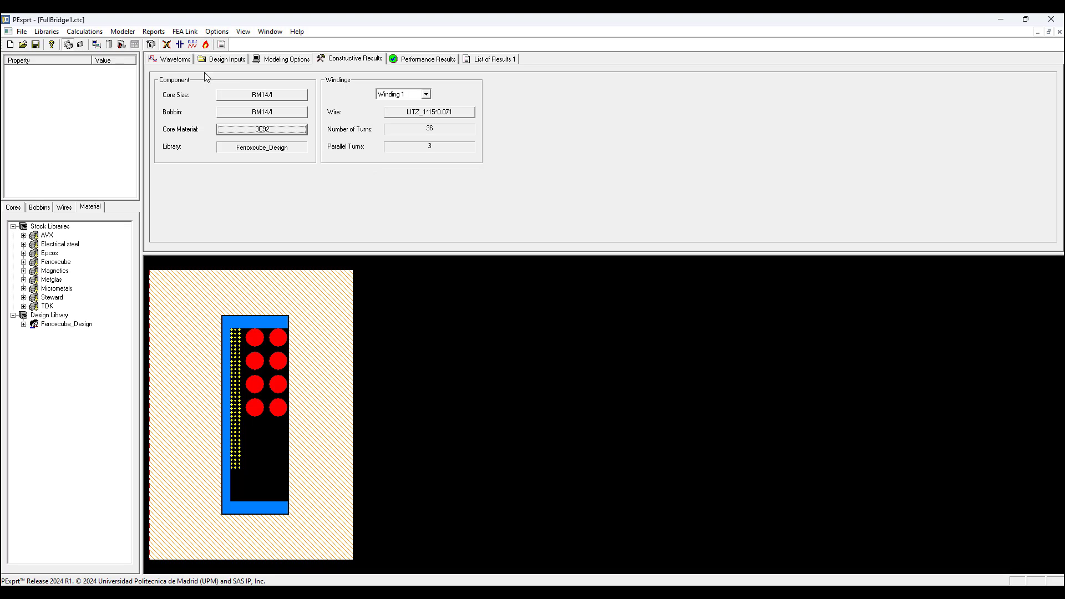
Create a FullBridge1 3D Maxwell transient project via FEA Link with symmetries applied
click(185, 32)
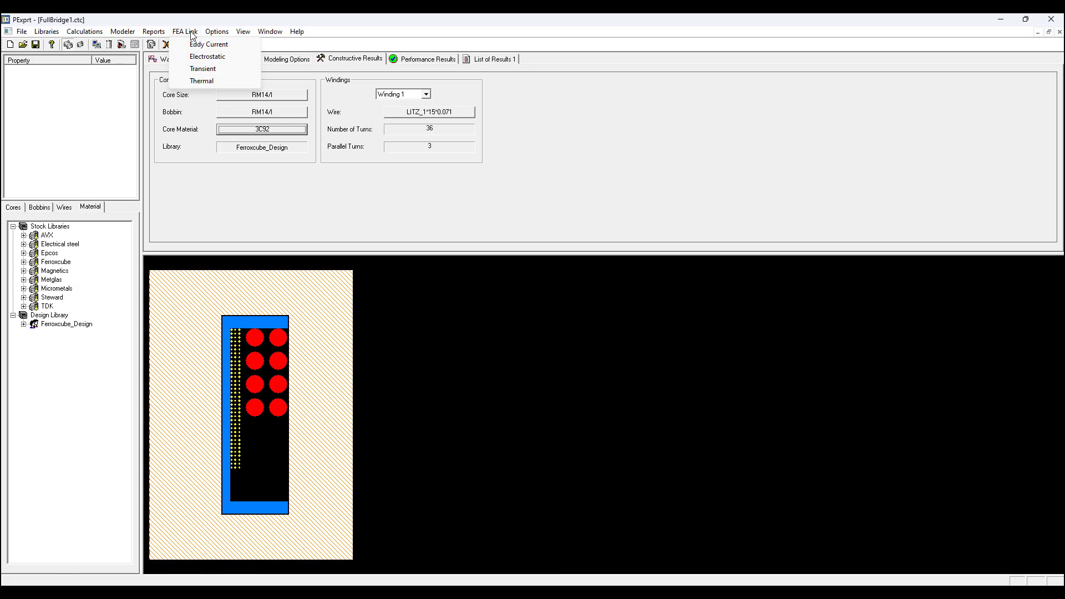
click(203, 68)
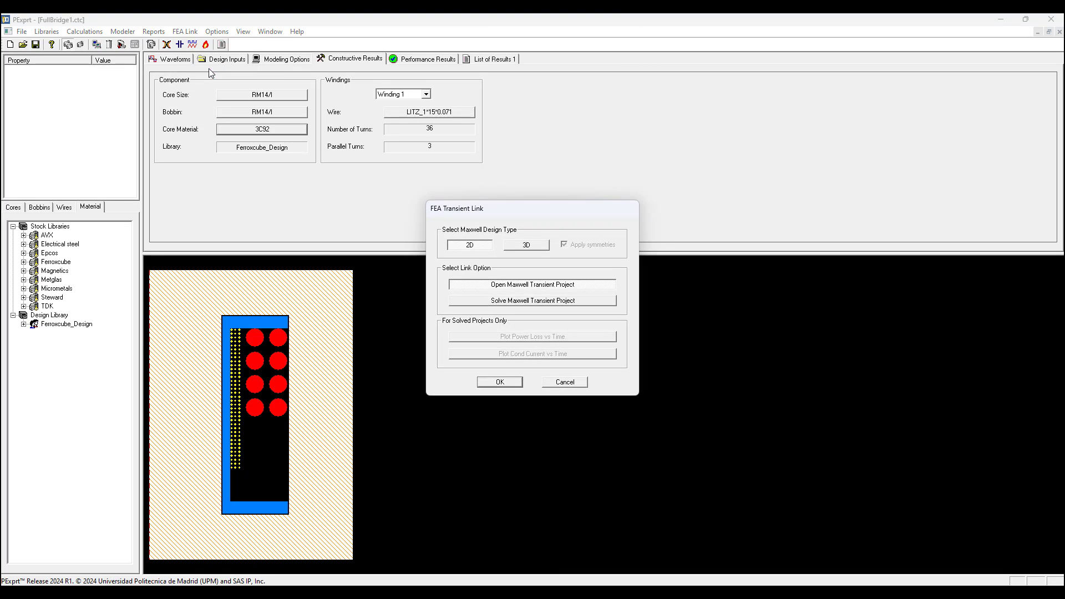
click(534, 244)
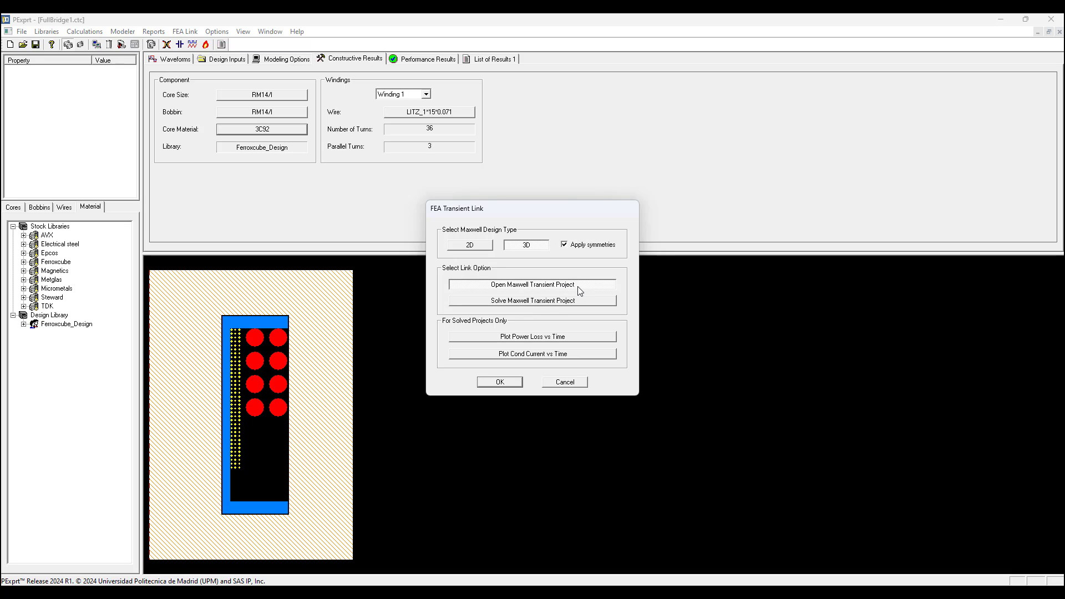
click(561, 384)
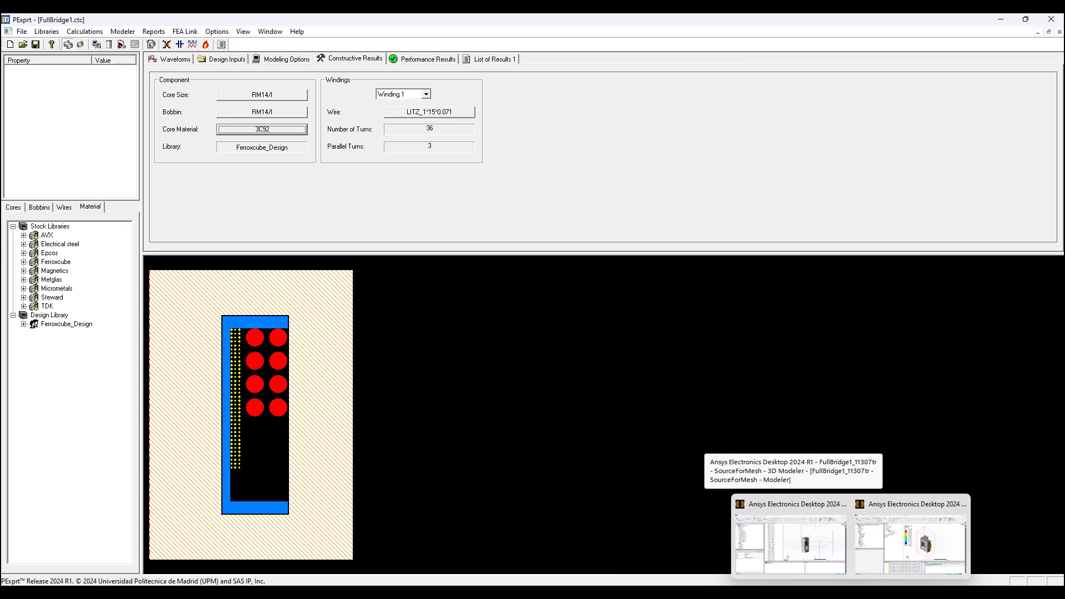
Review the exported Maxwell 3D transient project in Electronics Desktop, then return to PExprt
click(789, 542)
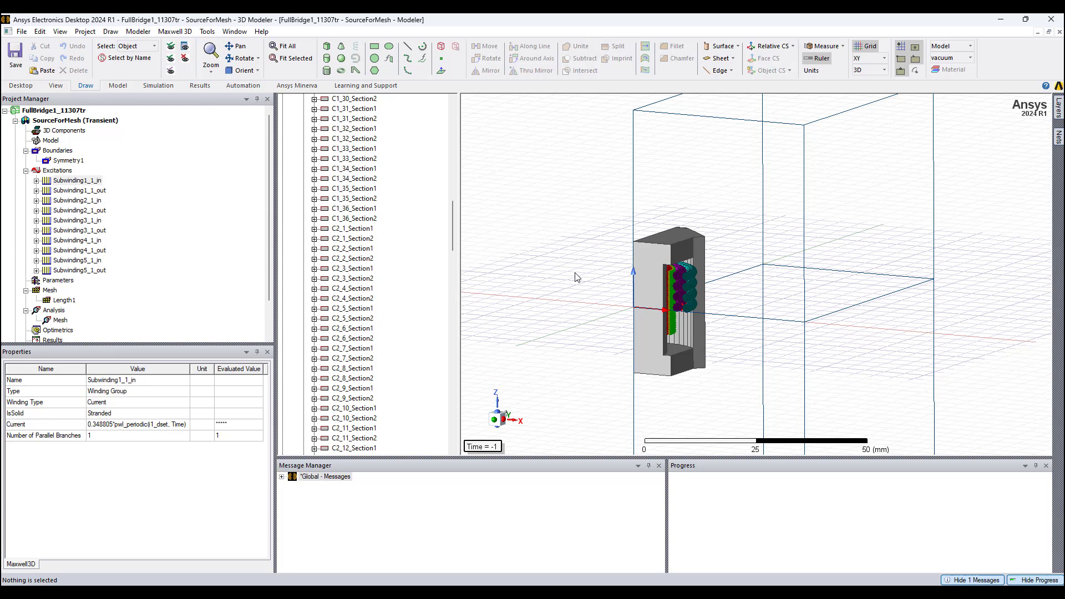
scroll(576, 276, down, 3)
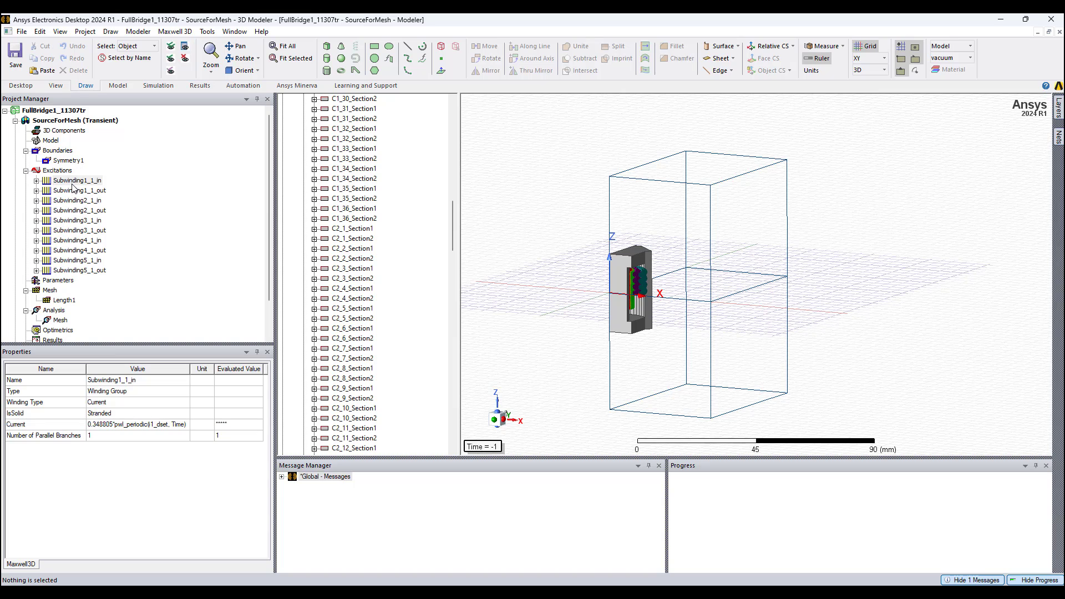
scroll(66, 246, down, 2)
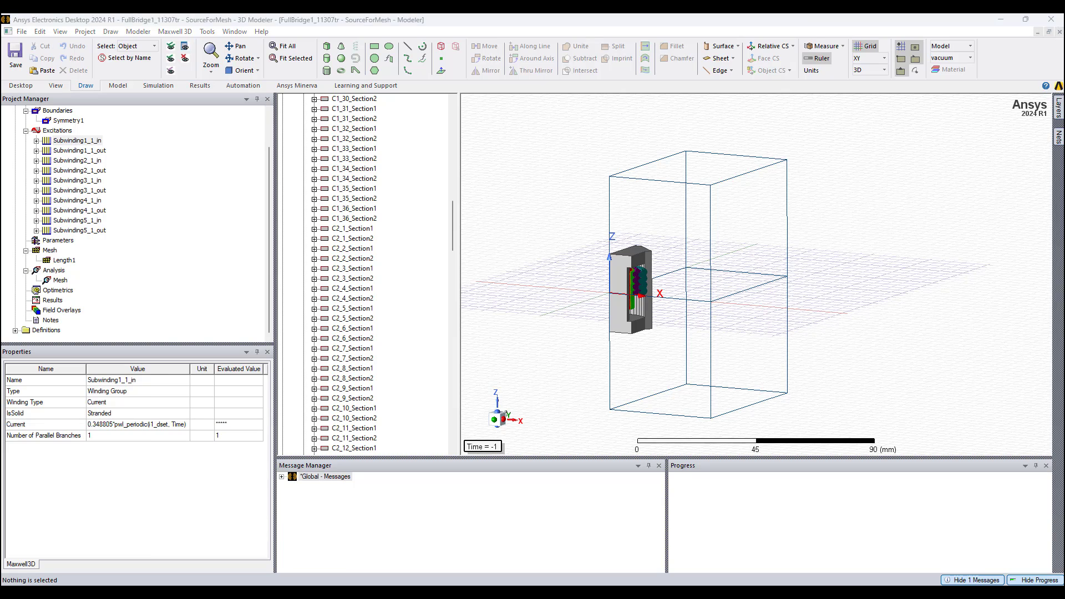
click(833, 592)
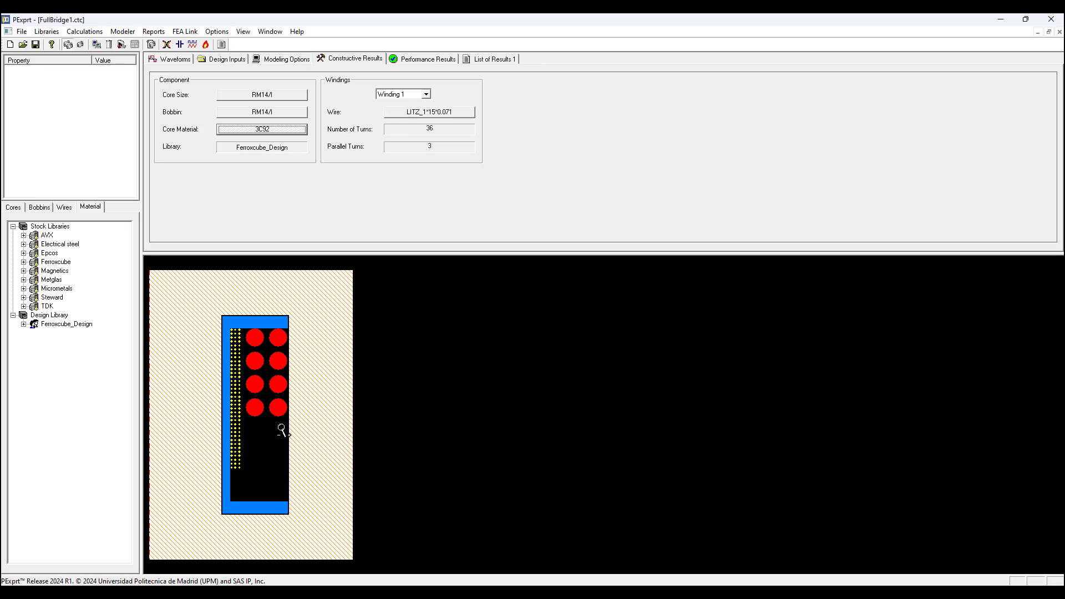
Show Winding 2 (4 turns, LITZ_1*15*0.5, 1 parallel) and review its Litz strand properties
click(425, 95)
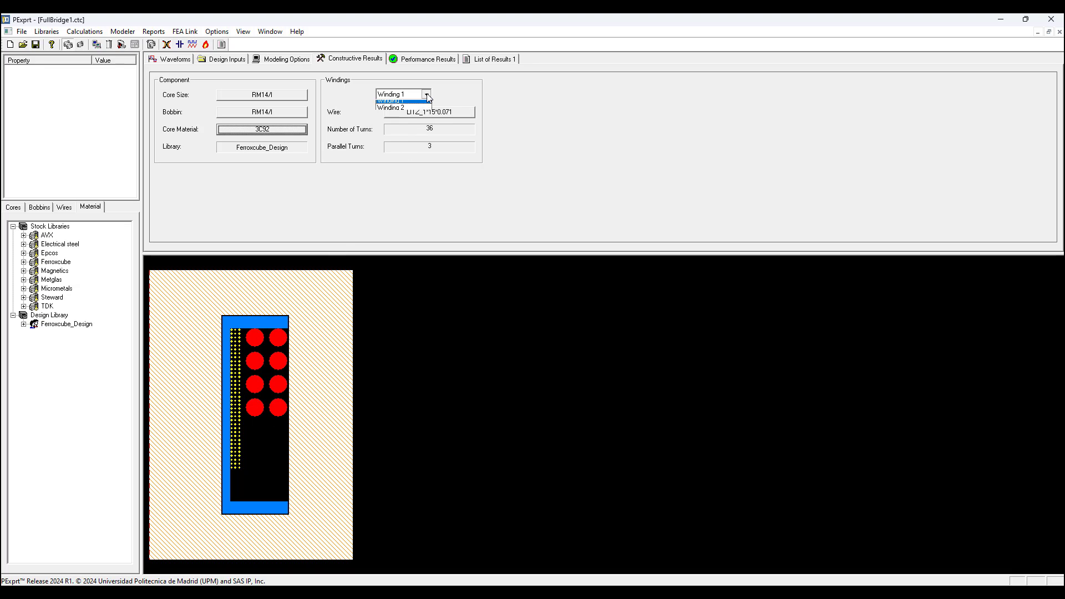
click(407, 113)
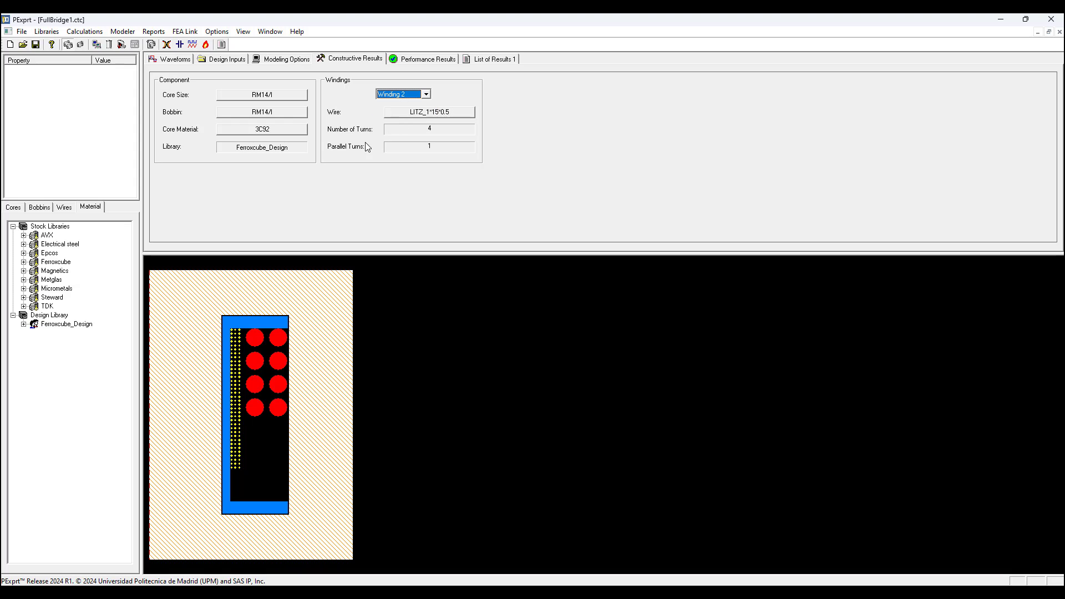
click(400, 114)
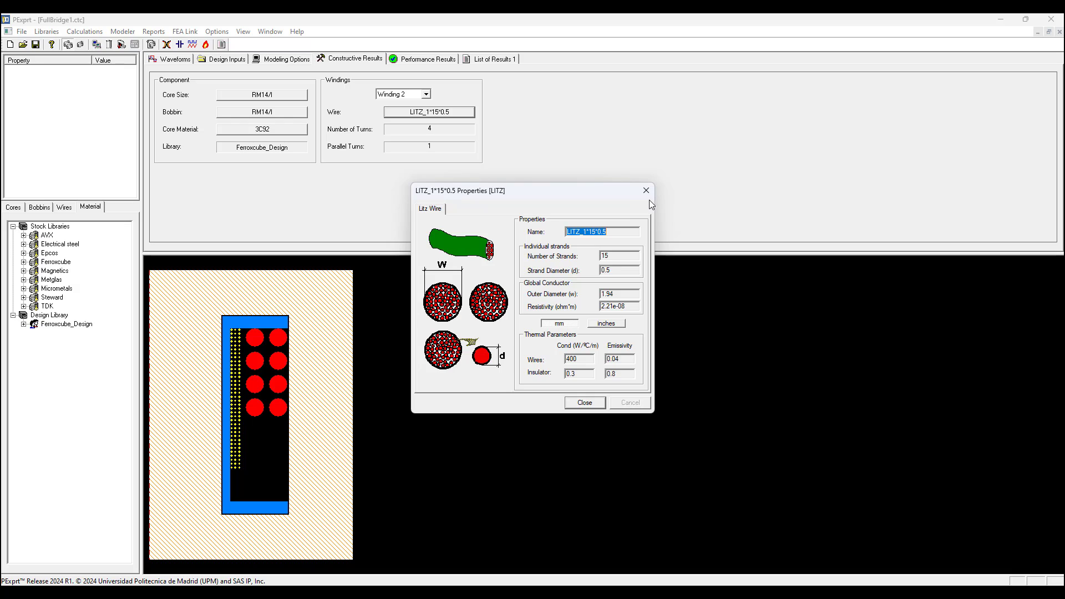
click(646, 191)
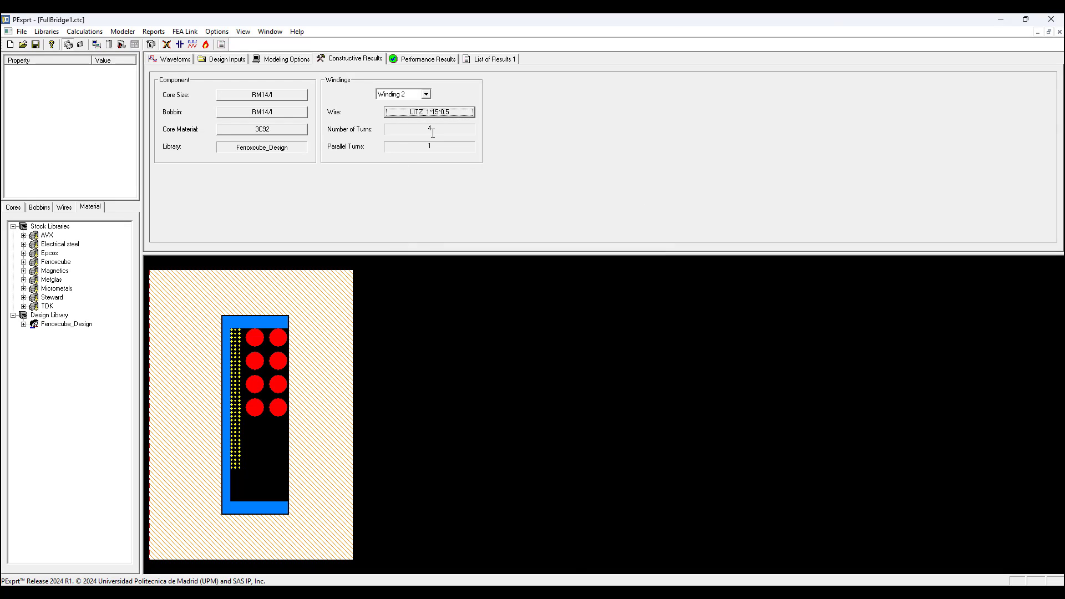